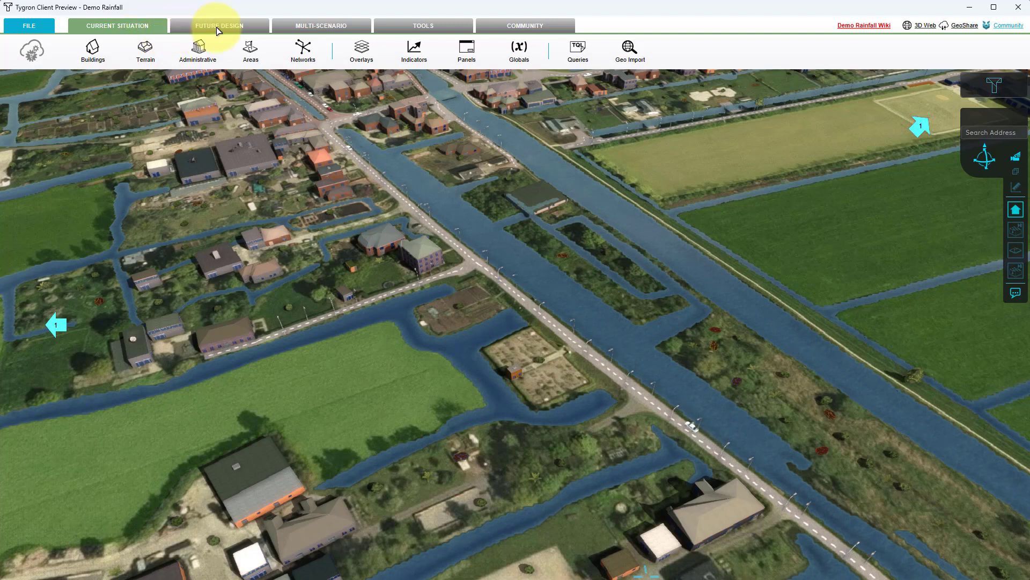
# Add a new area to the current situation and name it "Input Area".
pyautogui.click(254, 51)
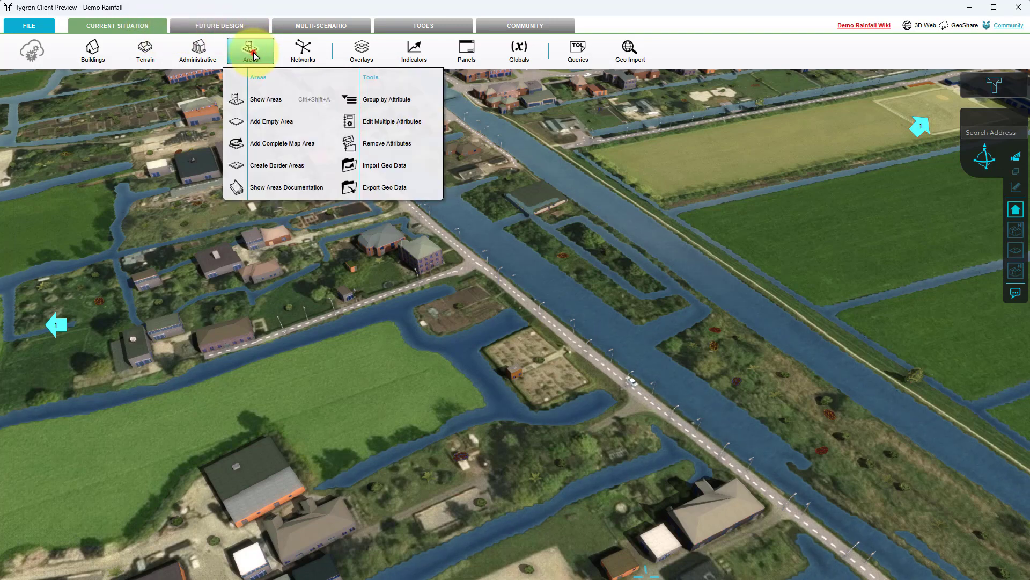
pyautogui.click(255, 55)
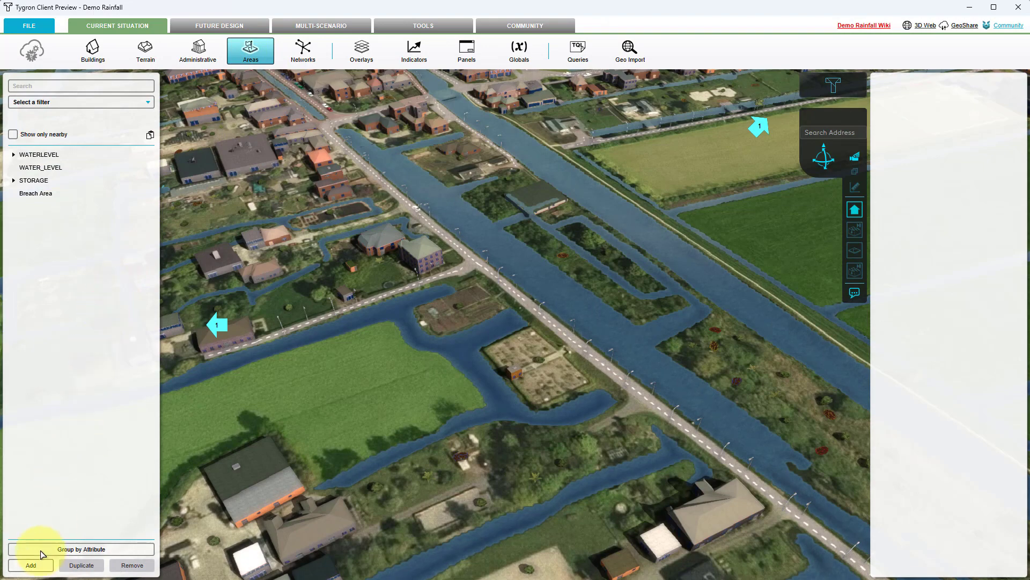
pyautogui.click(38, 565)
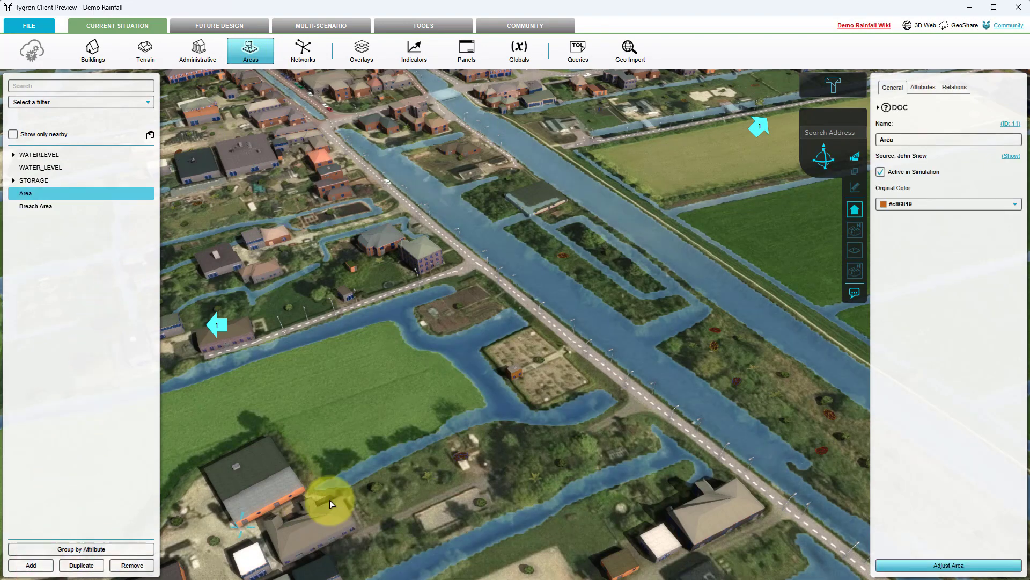
pyautogui.click(902, 140)
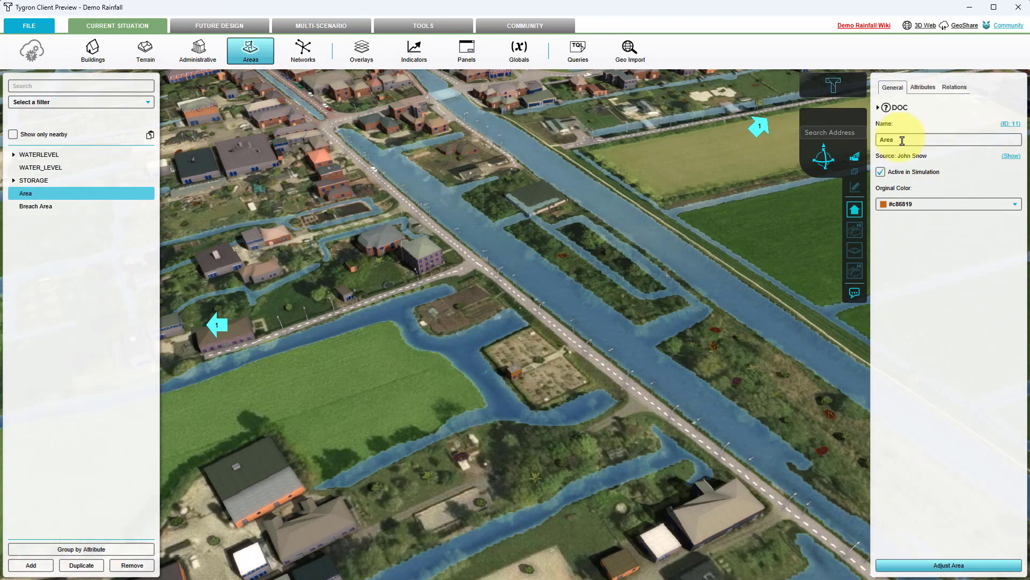
pyautogui.click(881, 141)
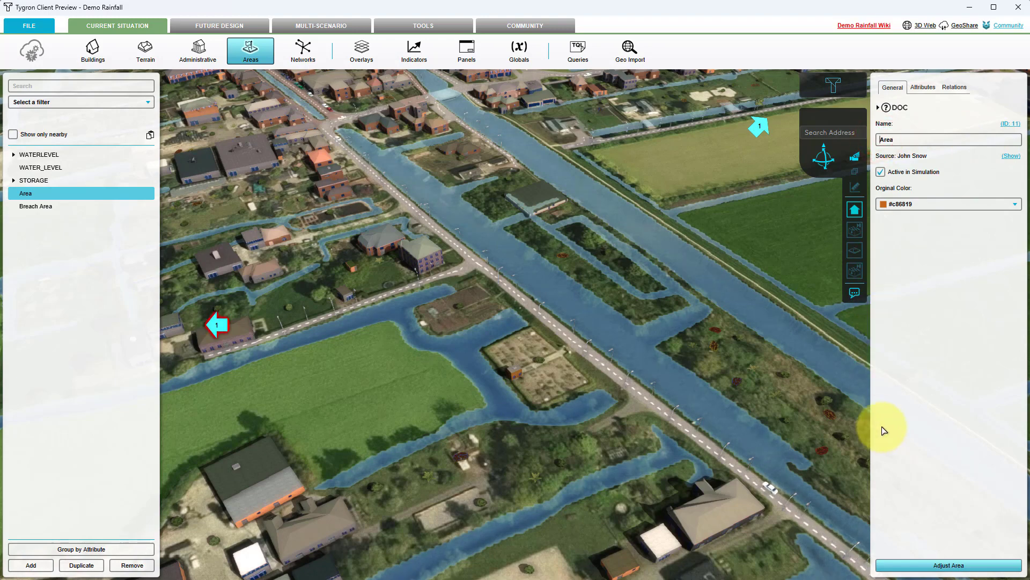
pyautogui.write('Input')
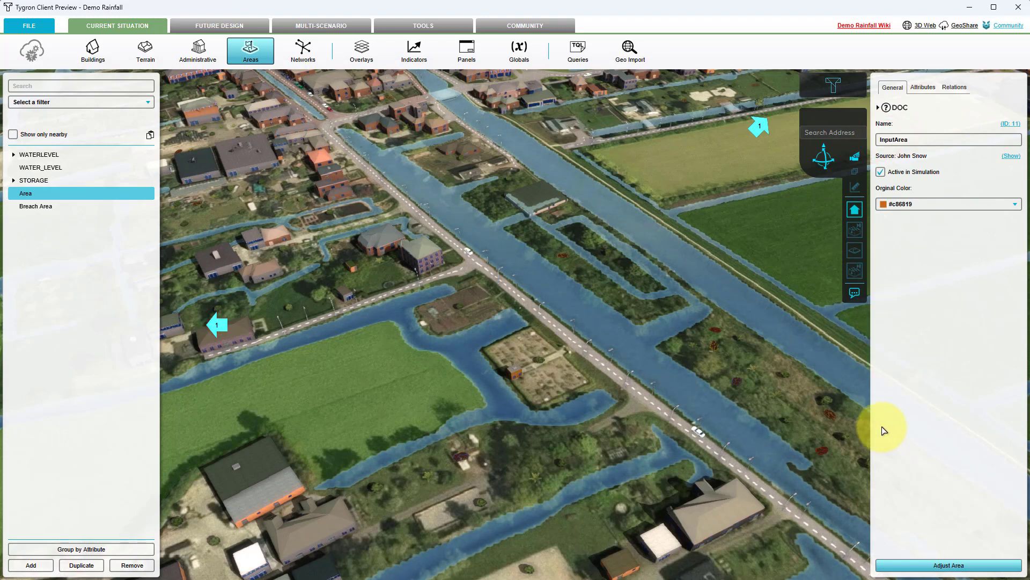
pyautogui.click(901, 392)
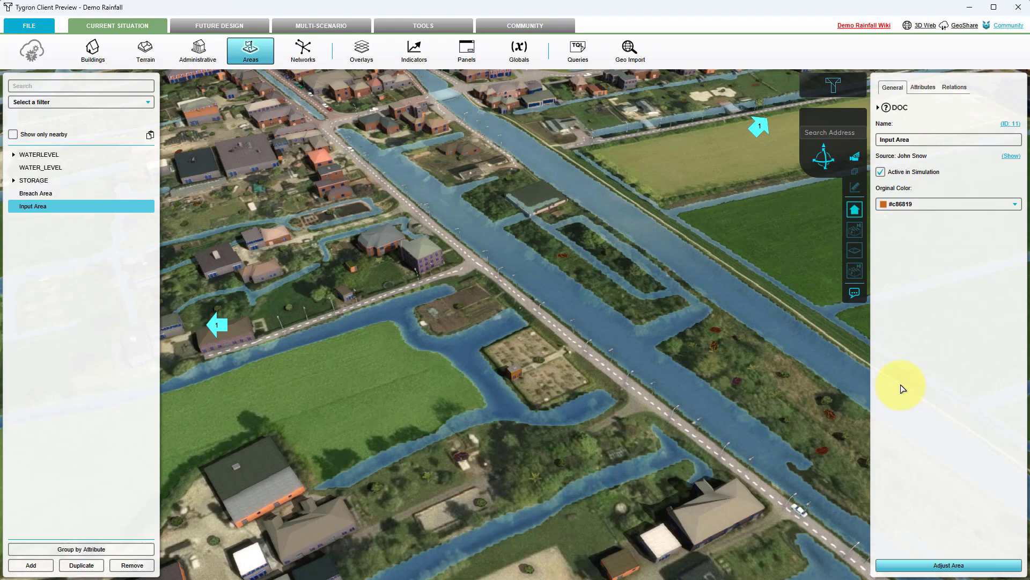
# Add the attribute BREACH_INPUT_AREA with value 1 to the Input Area.
pyautogui.click(923, 87)
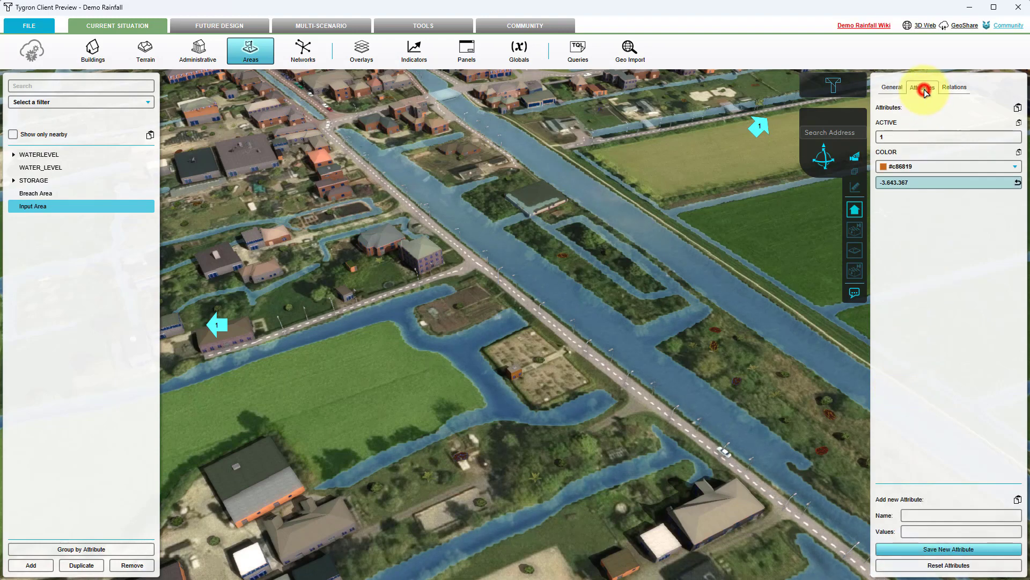
pyautogui.click(916, 514)
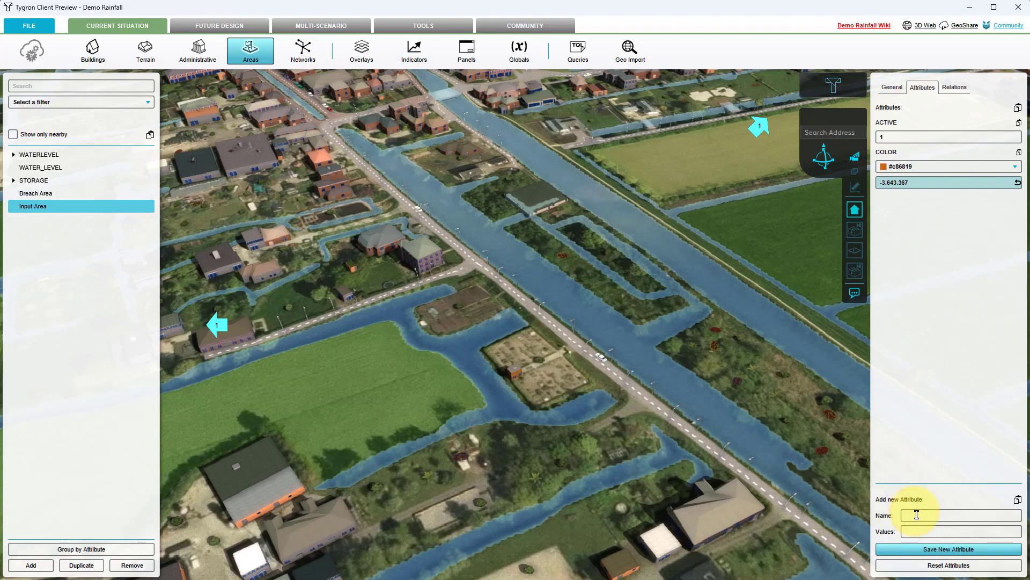
pyautogui.write('Breach input area')
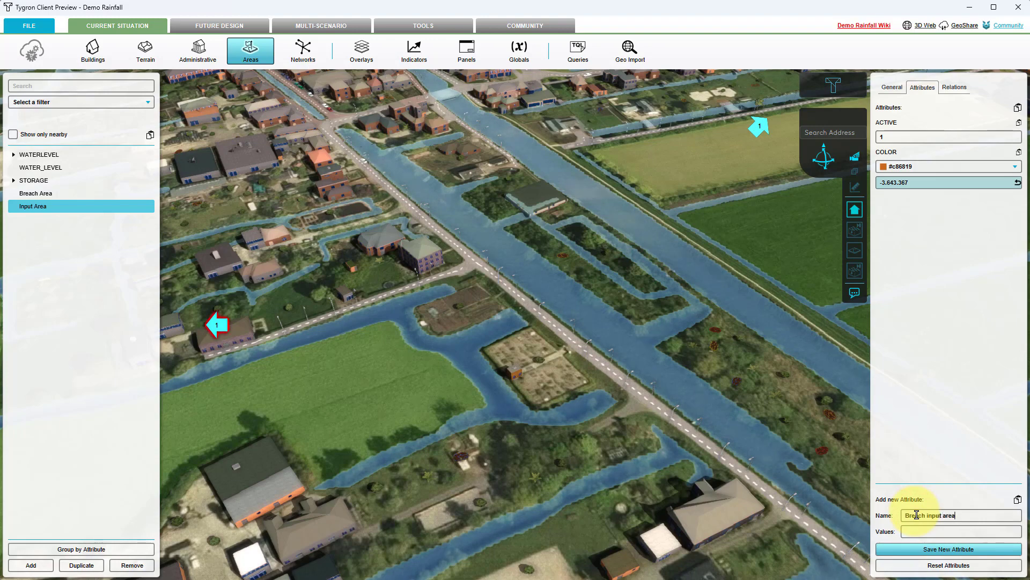
pyautogui.click(928, 534)
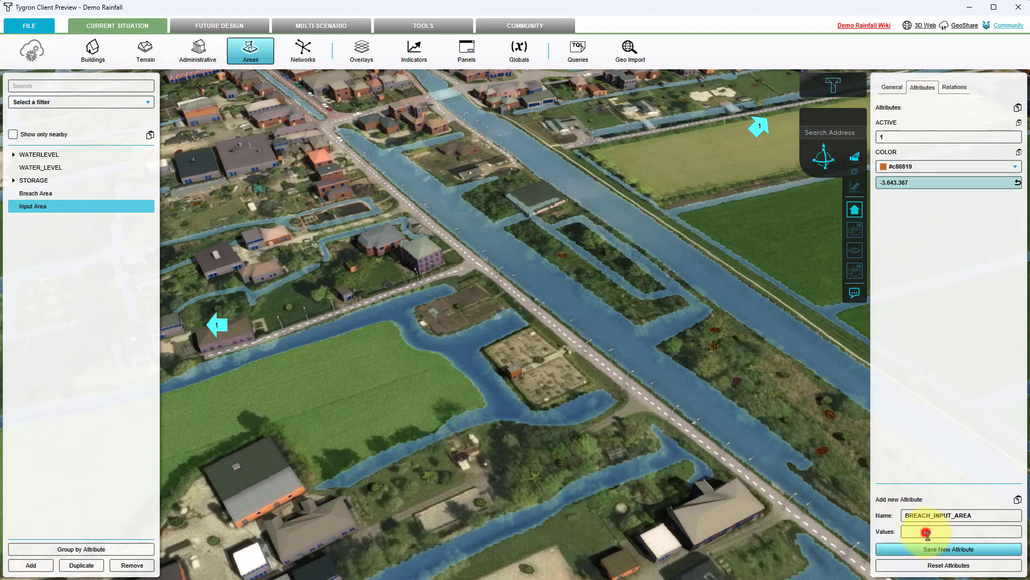
pyautogui.write('1')
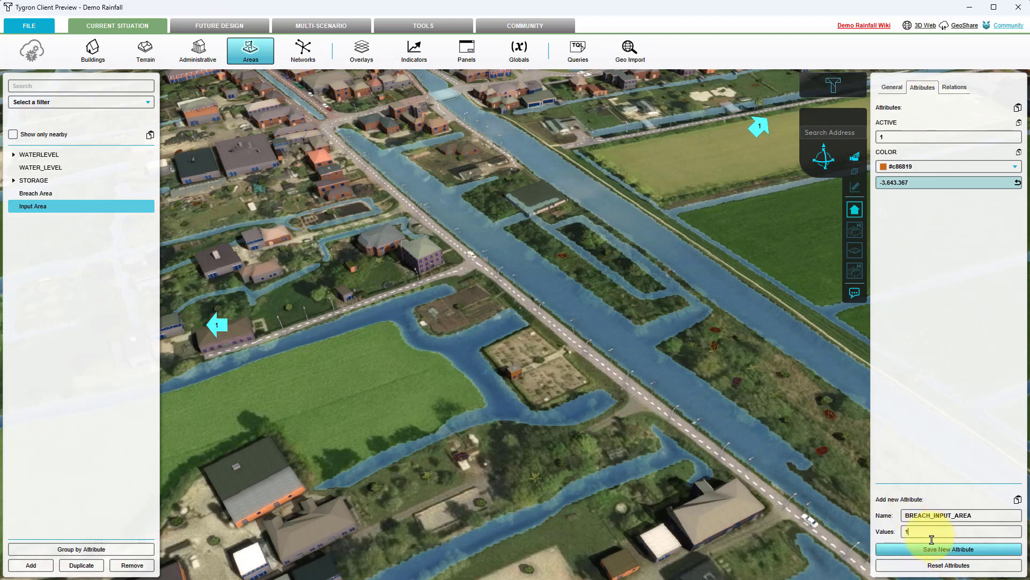
pyautogui.click(931, 549)
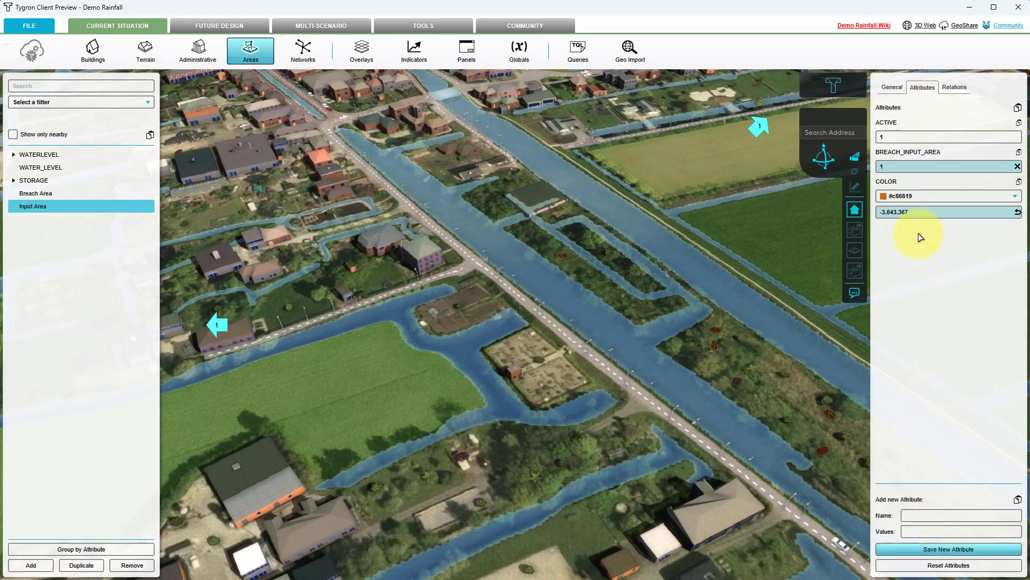
# Draw the Input Area as a line selection of size 5.0 along the canal beside the road, and apply the selection.
pyautogui.click(893, 89)
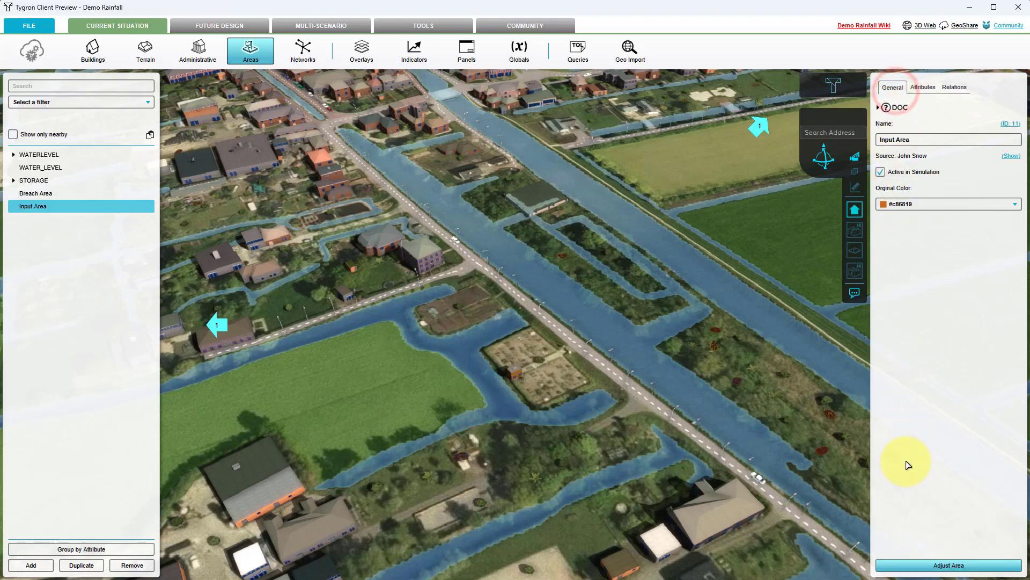
pyautogui.click(908, 568)
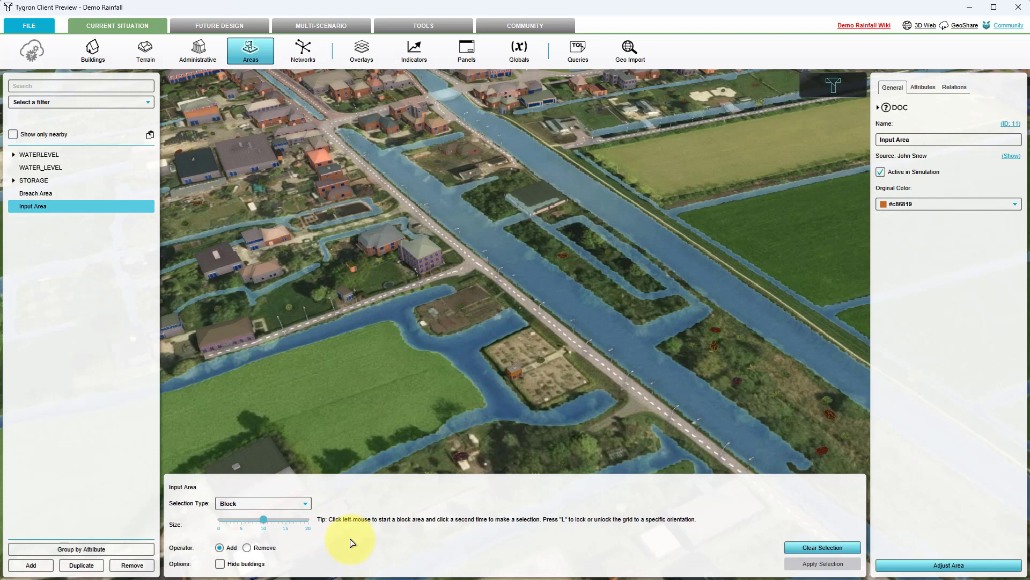
pyautogui.click(298, 503)
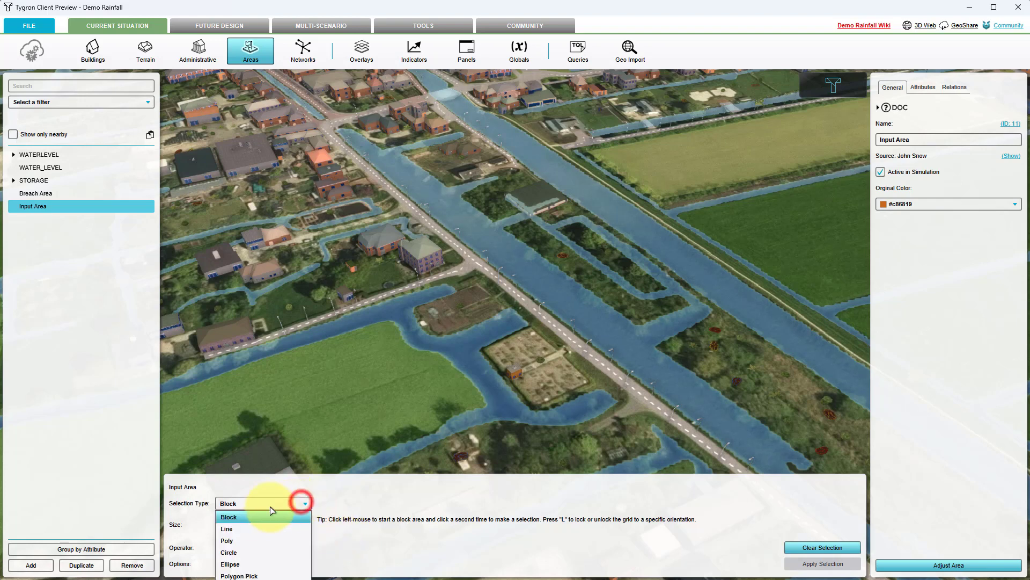
pyautogui.click(231, 527)
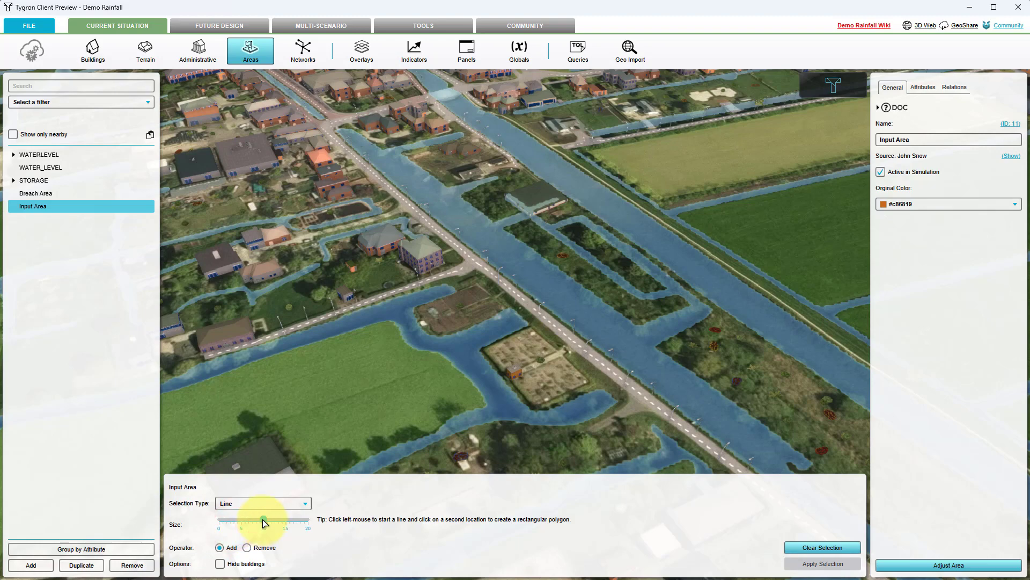
pyautogui.moveTo(258, 519); pyautogui.dragTo(241, 518)
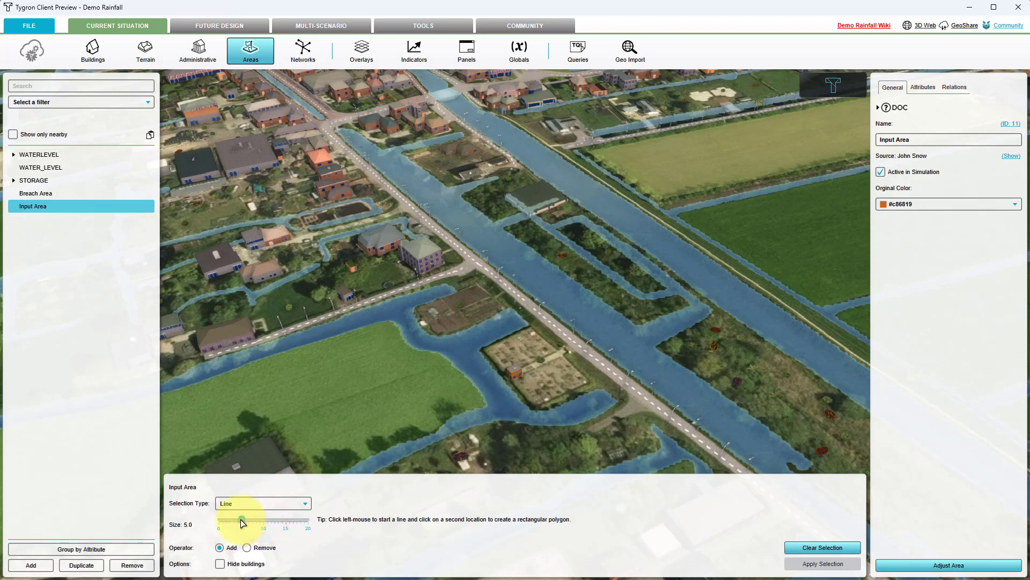
pyautogui.moveTo(510, 348)
pyautogui.mouseDown()
pyautogui.moveTo(417, 340)
pyautogui.moveTo(413, 329)
pyautogui.moveTo(446, 302)
pyautogui.mouseUp()
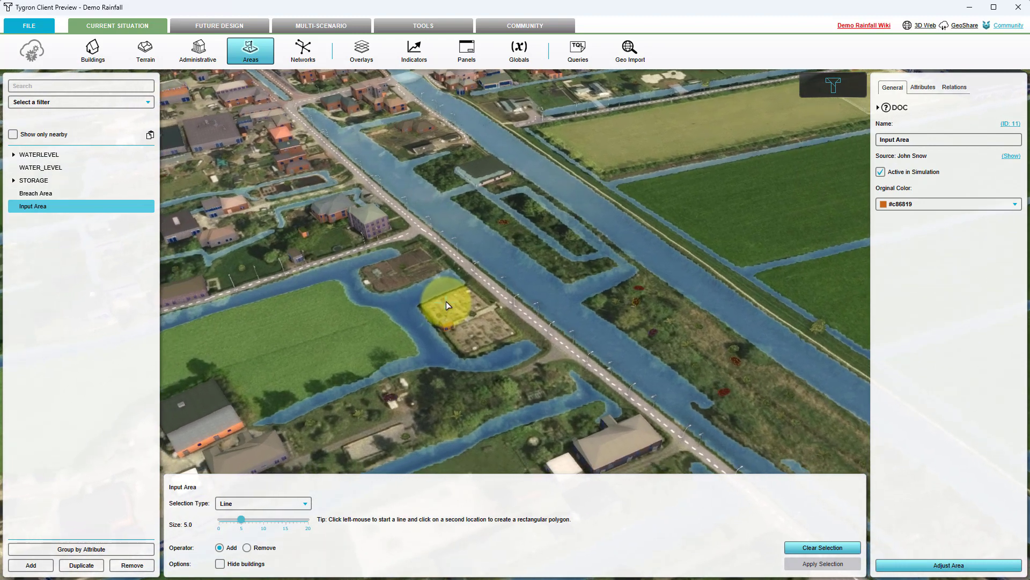
pyautogui.click(440, 213)
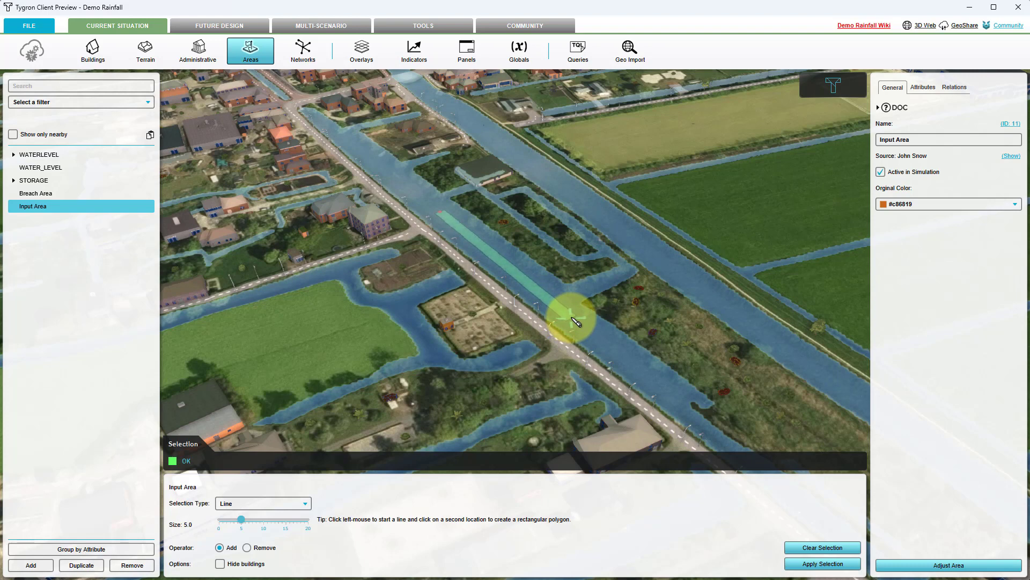
pyautogui.click(572, 319)
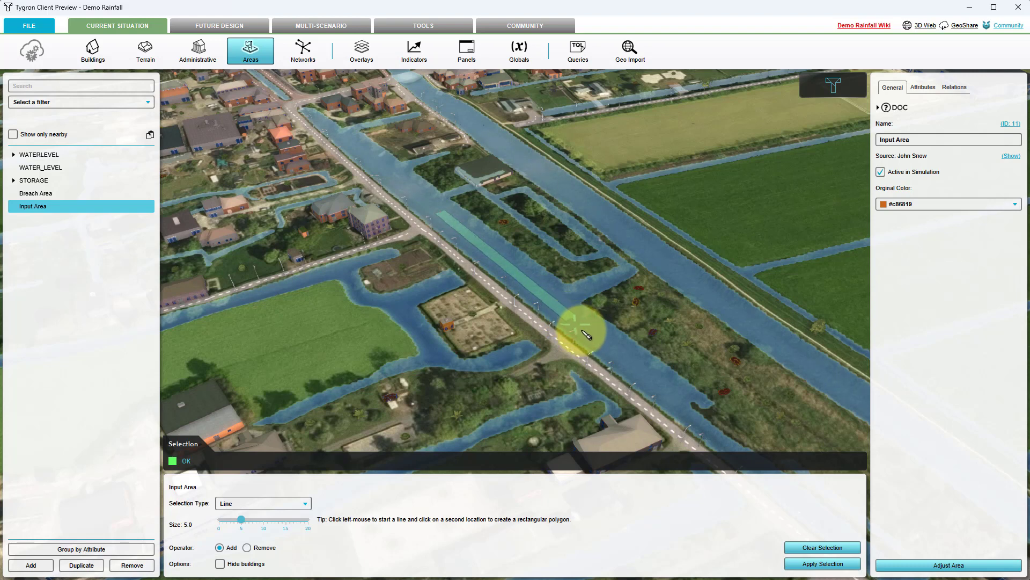
pyautogui.click(815, 566)
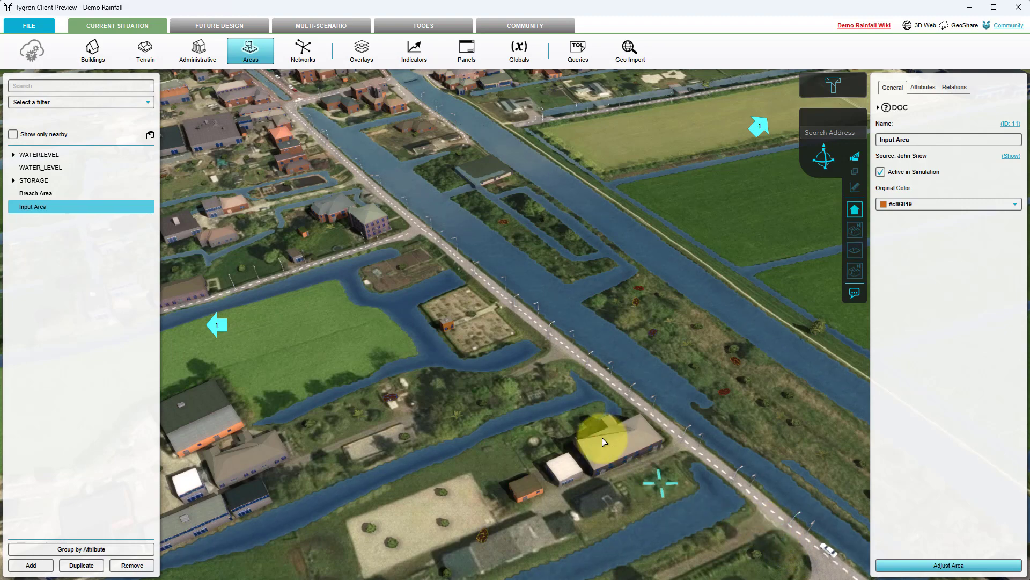
# Make the Levee Breach Flooding overlay active in calculation.
pyautogui.click(360, 49)
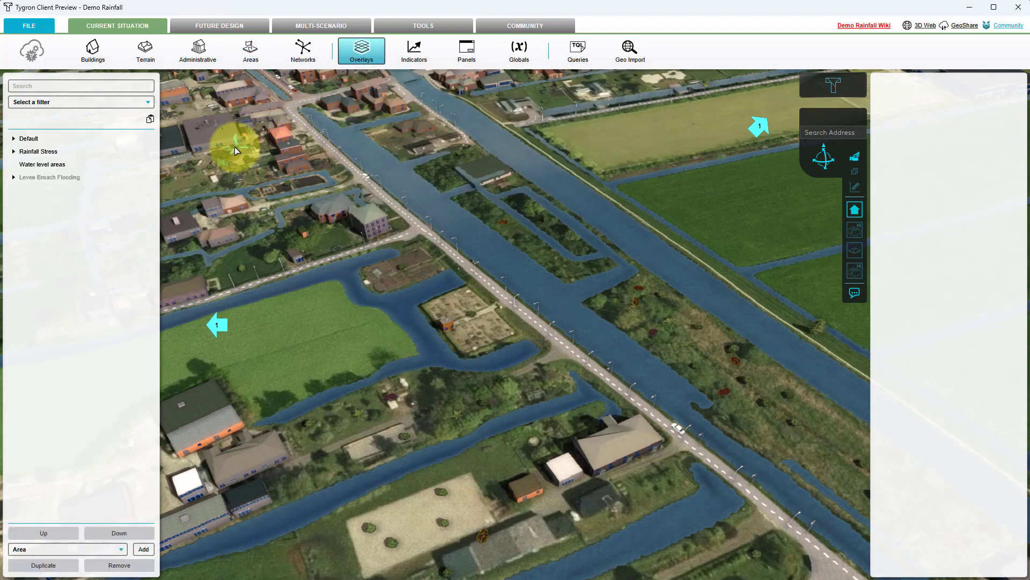
pyautogui.click(70, 178)
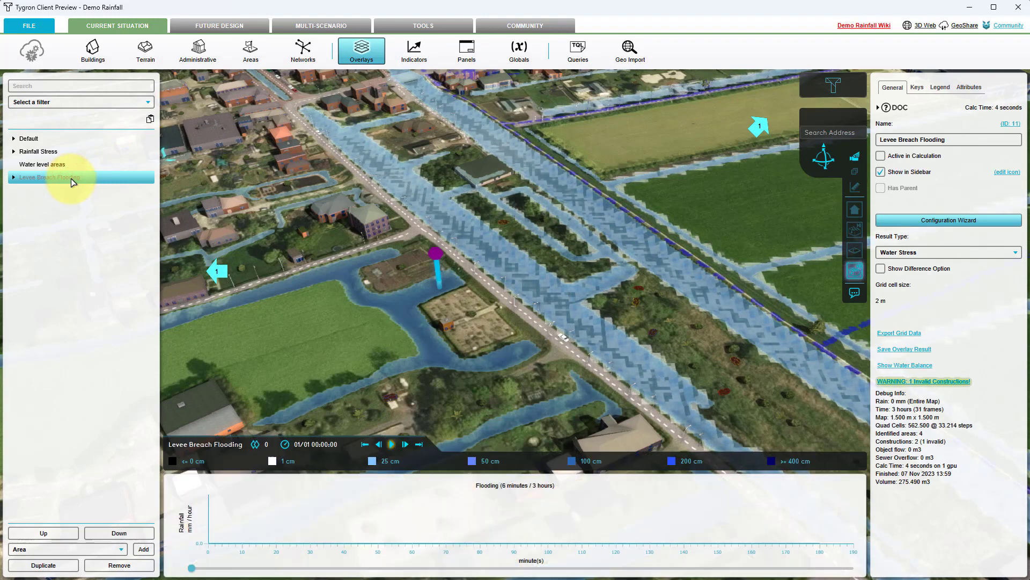
pyautogui.click(884, 160)
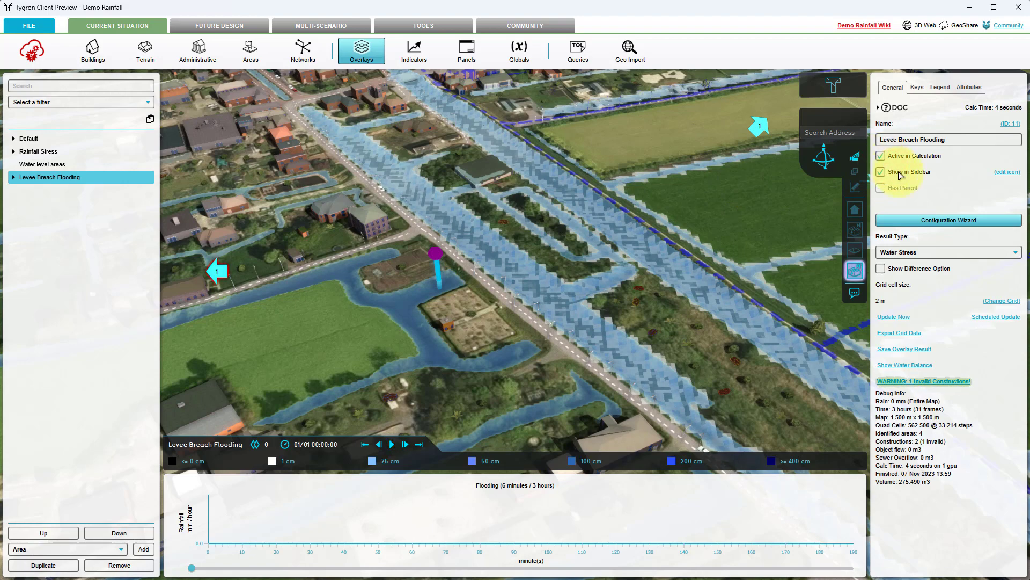
# In the overlay's configuration wizard, set the Breach Area's input to "Input Area", keep the growth settings, and close the wizard.
pyautogui.click(921, 222)
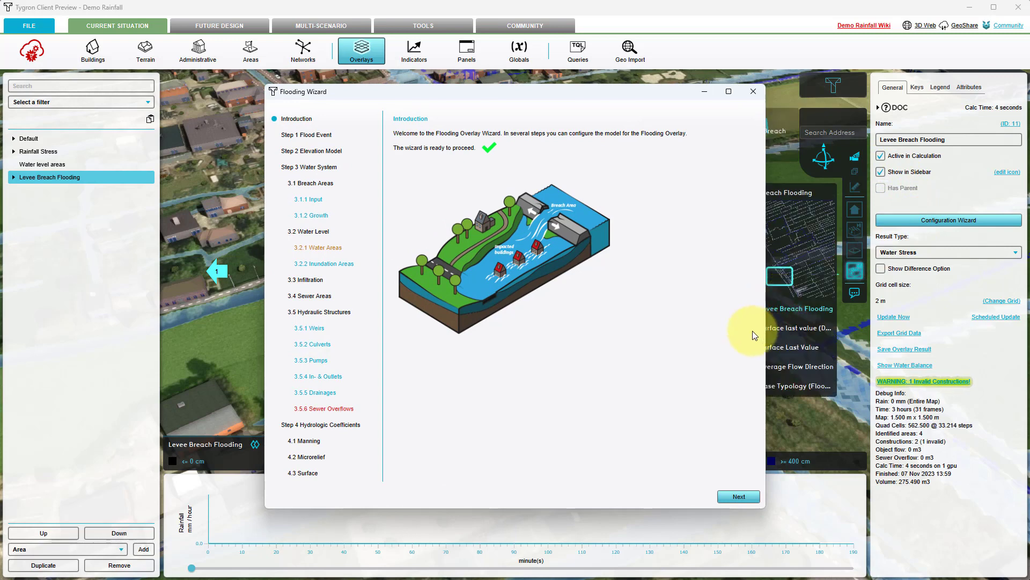
pyautogui.click(750, 497)
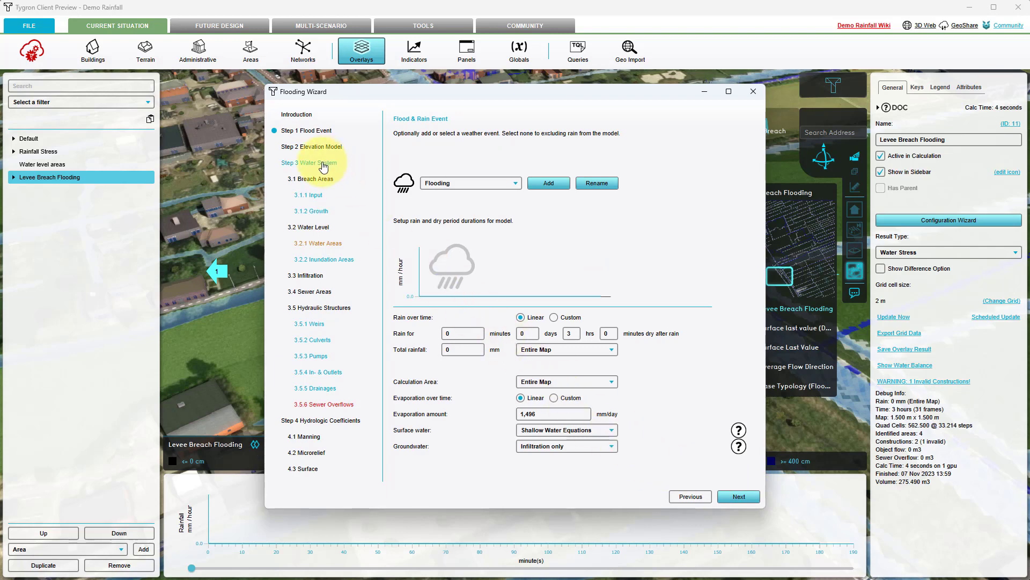
pyautogui.click(319, 181)
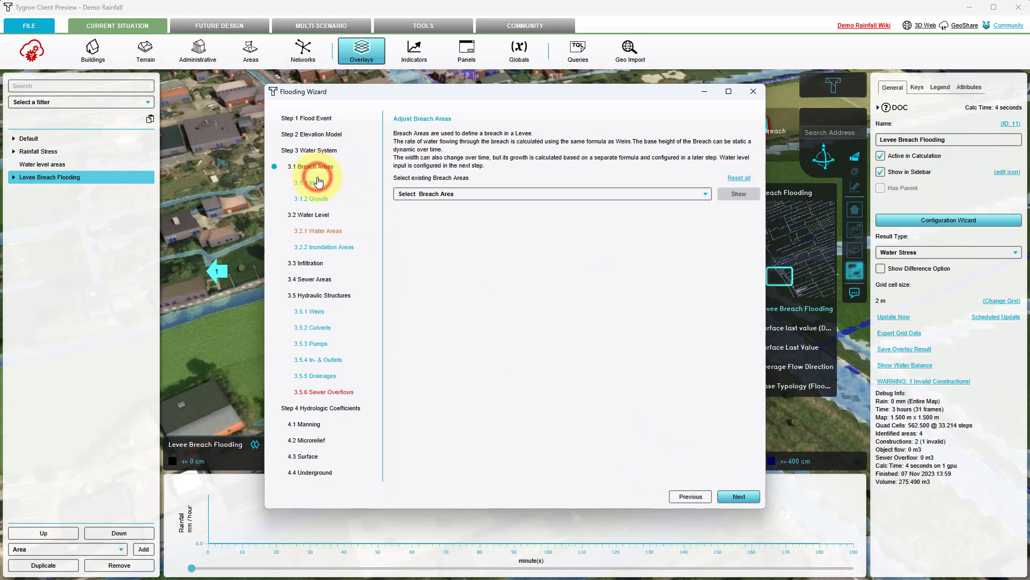
pyautogui.click(415, 196)
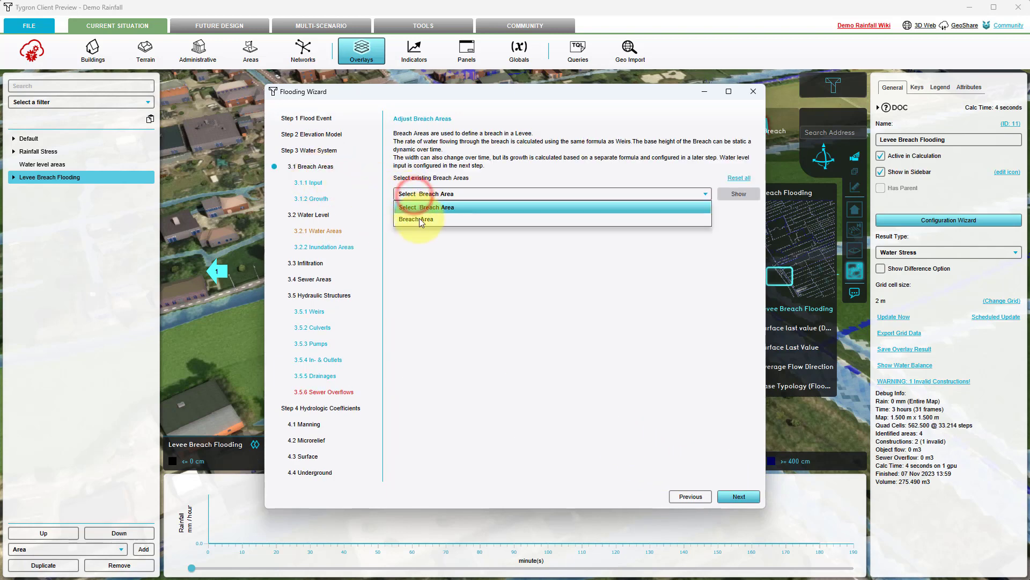
pyautogui.click(409, 219)
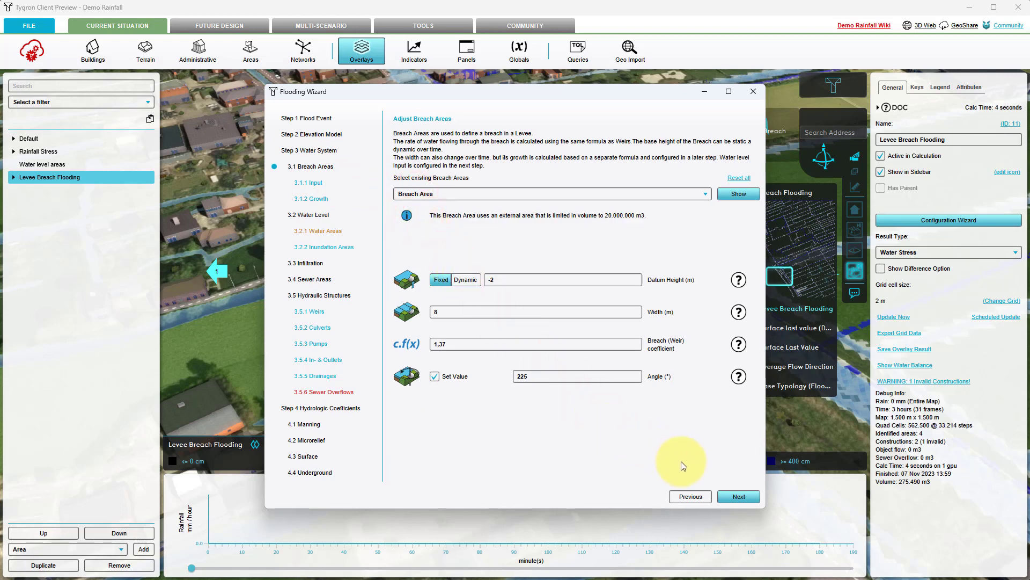
pyautogui.click(730, 498)
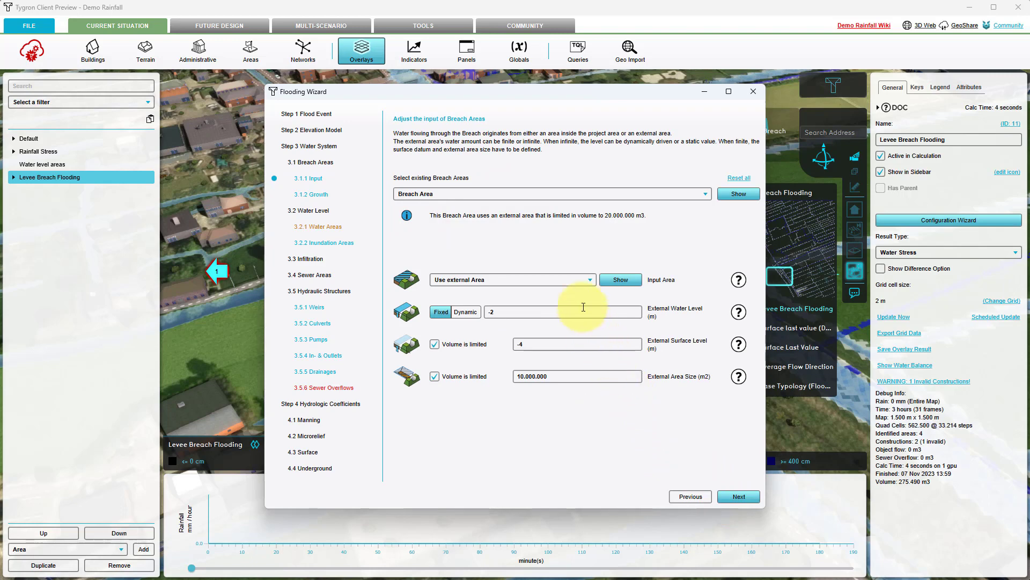
pyautogui.click(575, 283)
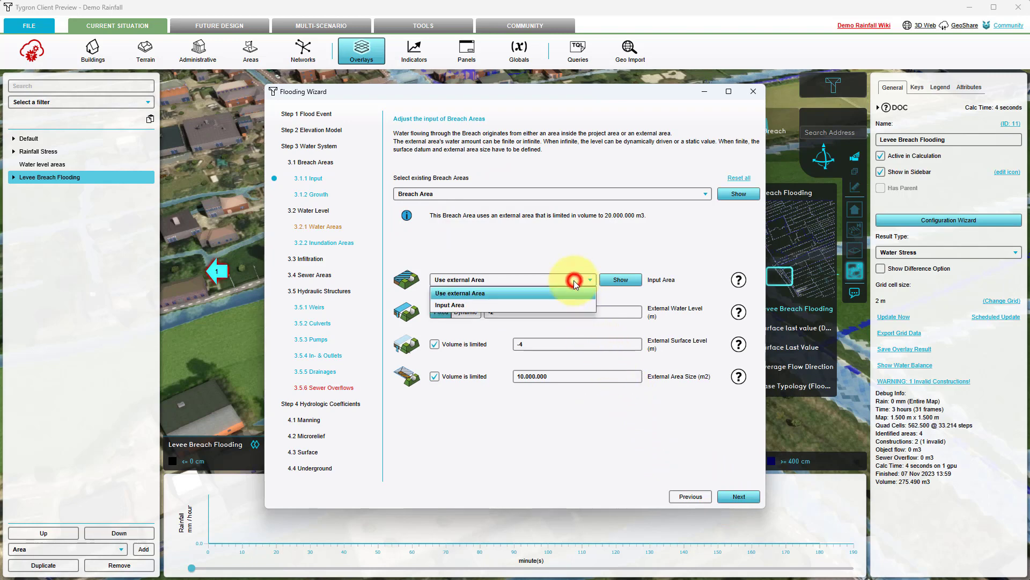
pyautogui.click(462, 304)
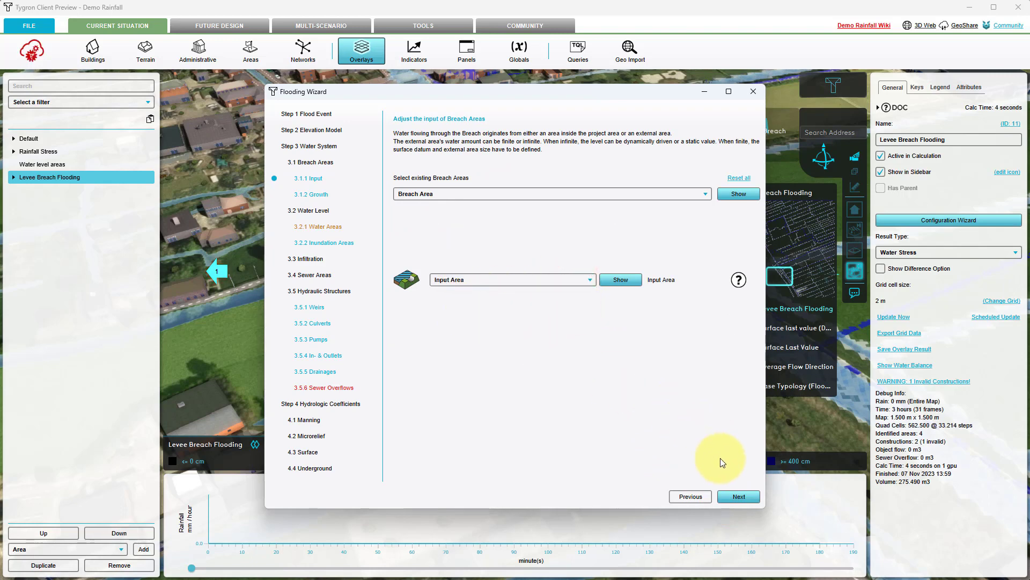
pyautogui.click(739, 496)
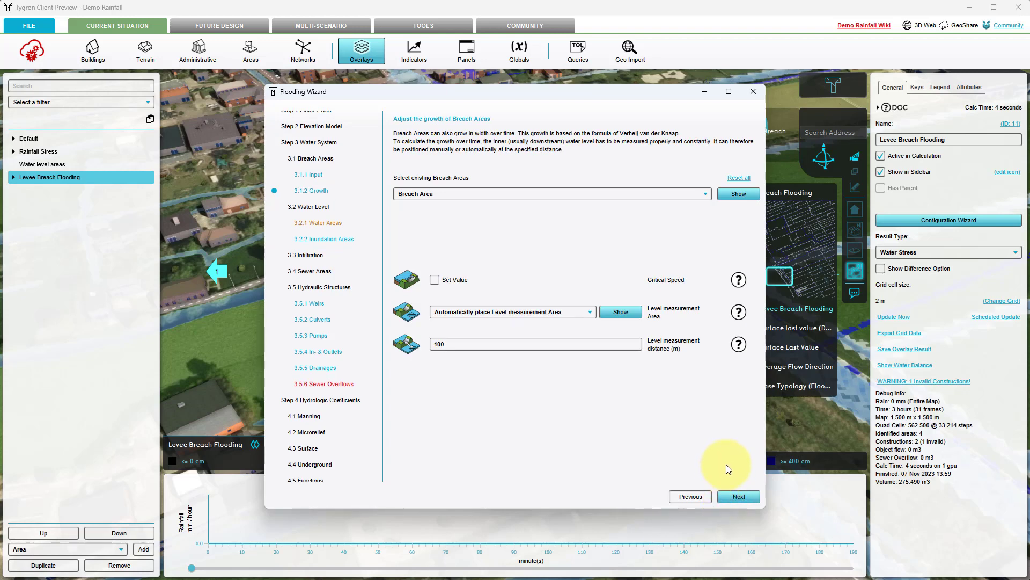
pyautogui.click(752, 91)
# Recalculate the project's overlays with a regular update (under 1 hour) and close the overlay editor.
pyautogui.click(31, 49)
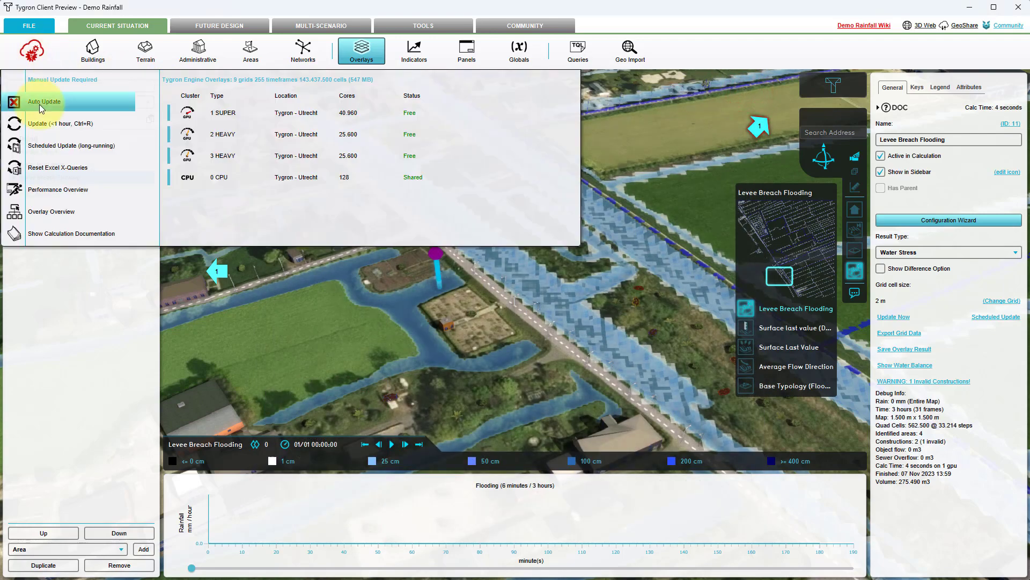
pyautogui.click(38, 123)
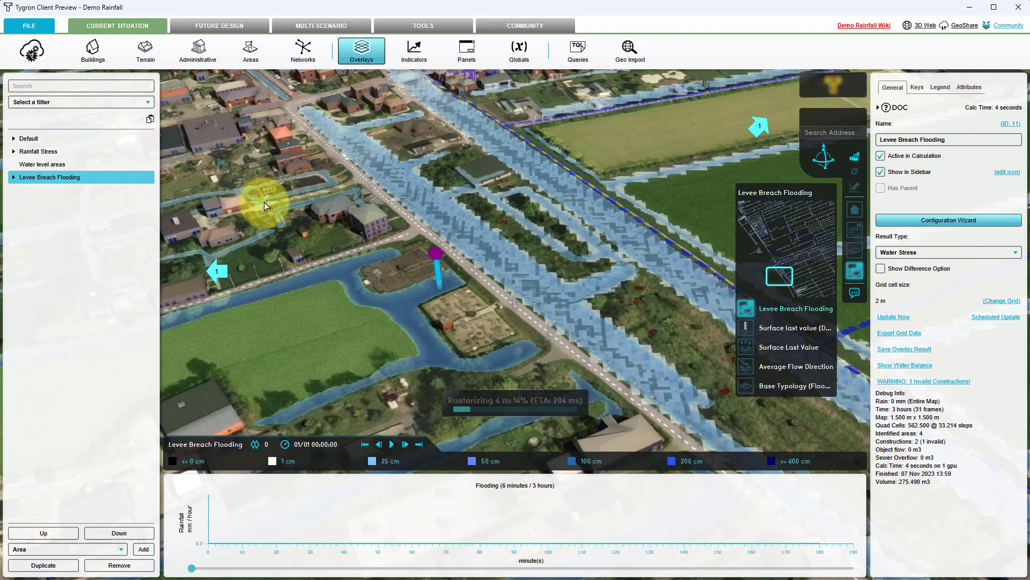
pyautogui.click(363, 53)
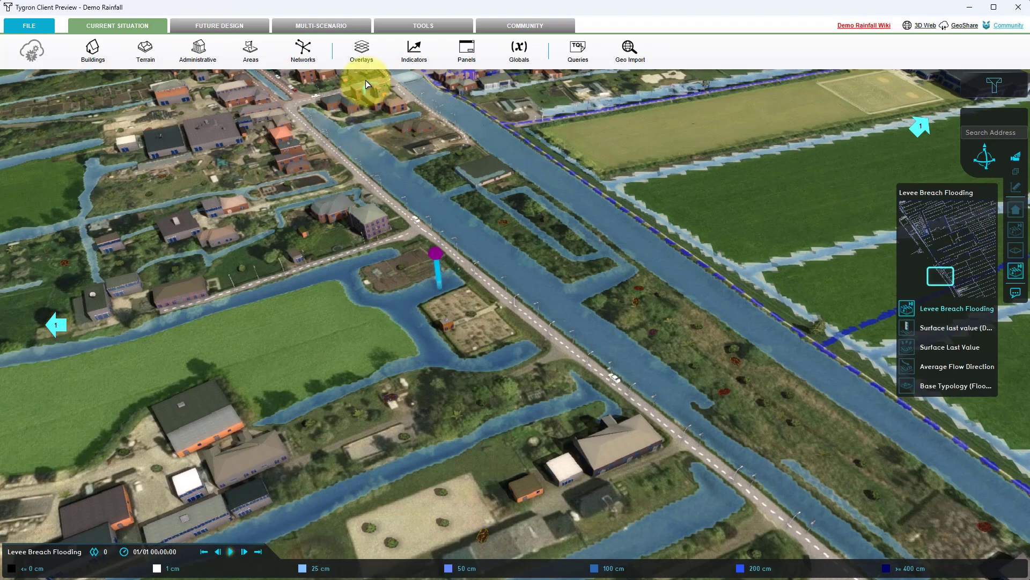
# Play the Levee Breach Flooding animation to check the breach for flooding, and rewind it to the start.
pyautogui.click(230, 552)
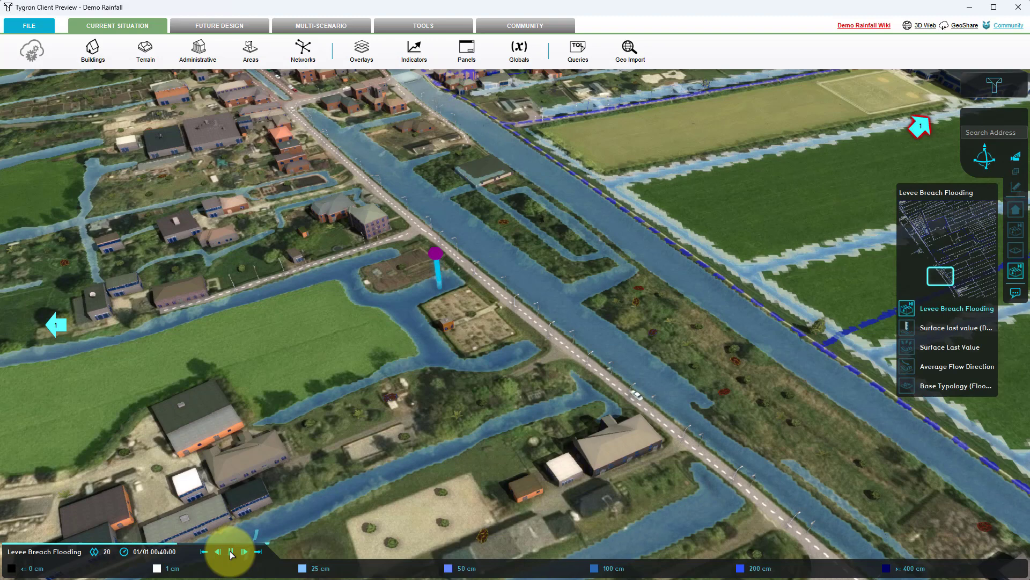
pyautogui.click(231, 552)
pyautogui.click(205, 552)
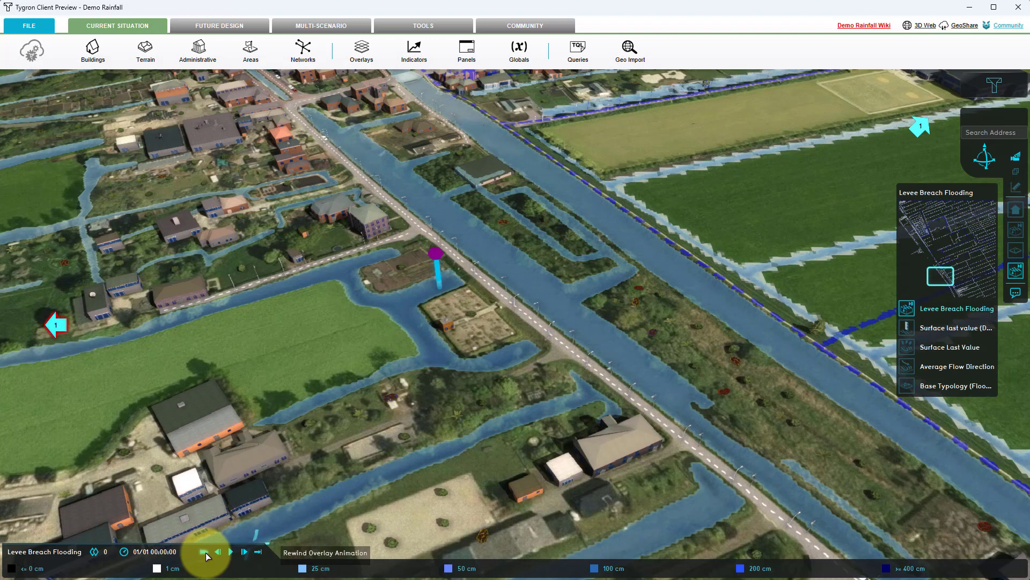
# Make the area "Water level -0.4" under WATERLEVEL active in the simulation and check its WATERLEVEL attribute.
pyautogui.click(251, 54)
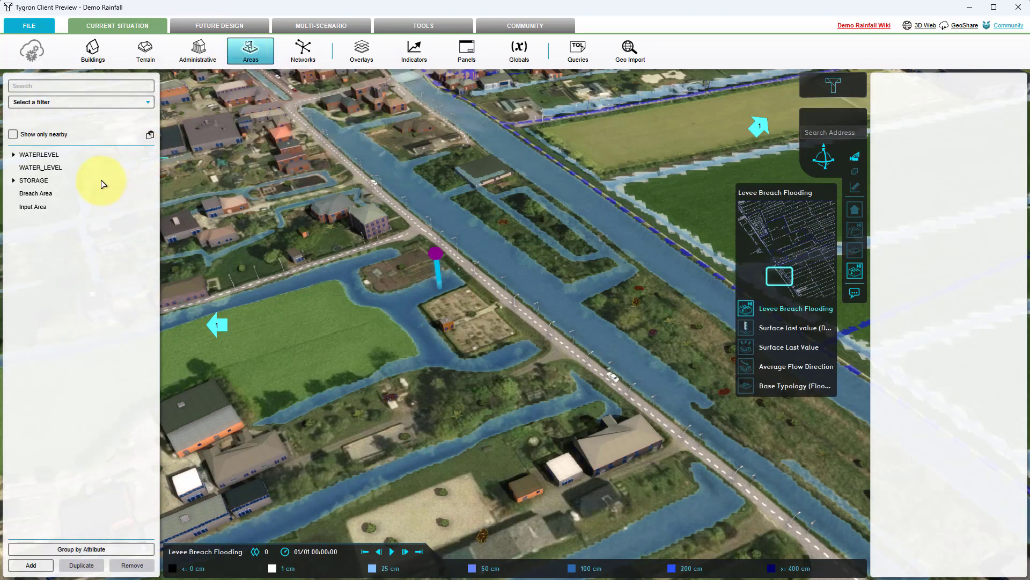
pyautogui.click(13, 156)
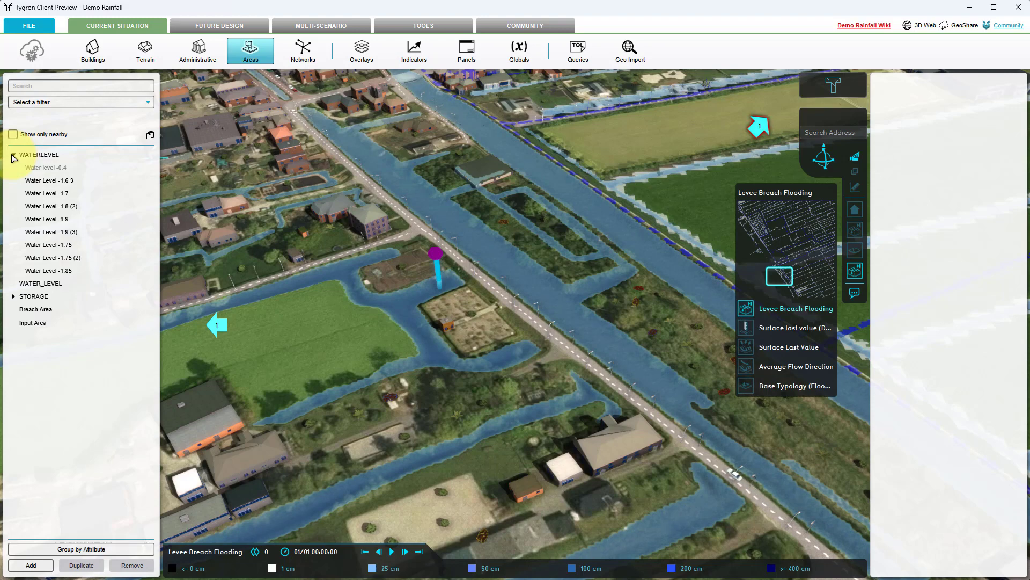
pyautogui.click(52, 171)
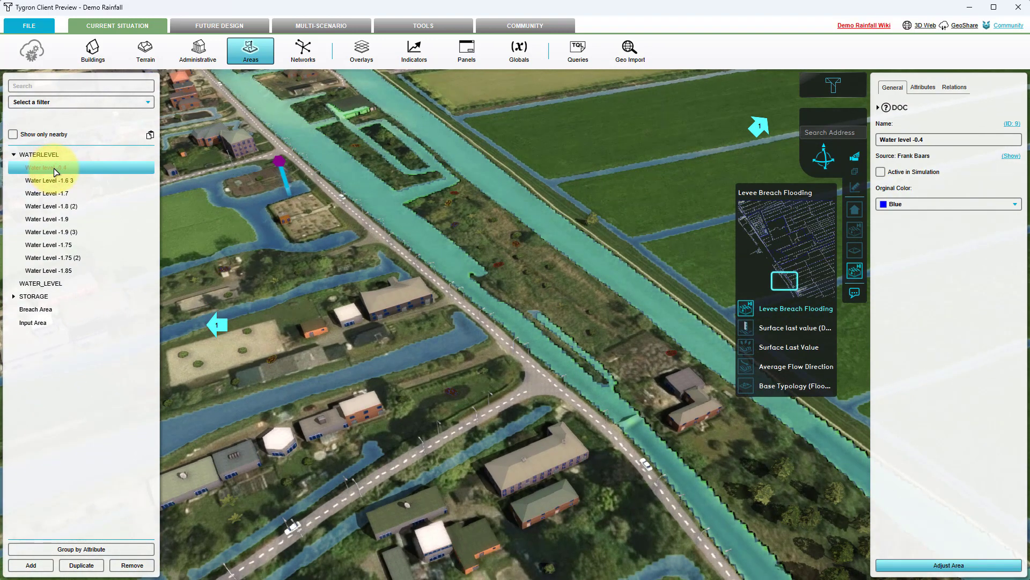
pyautogui.click(880, 173)
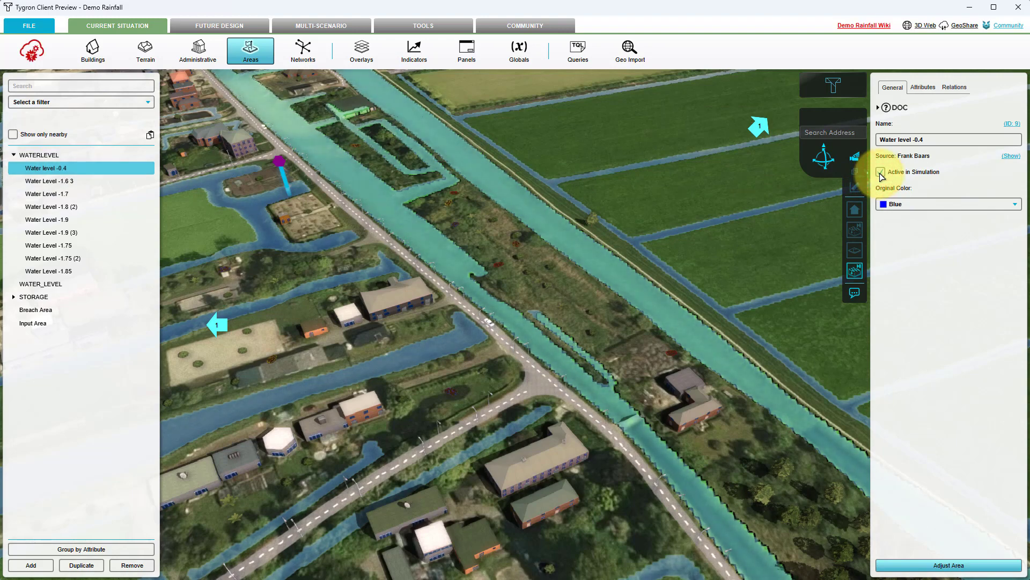
pyautogui.click(931, 91)
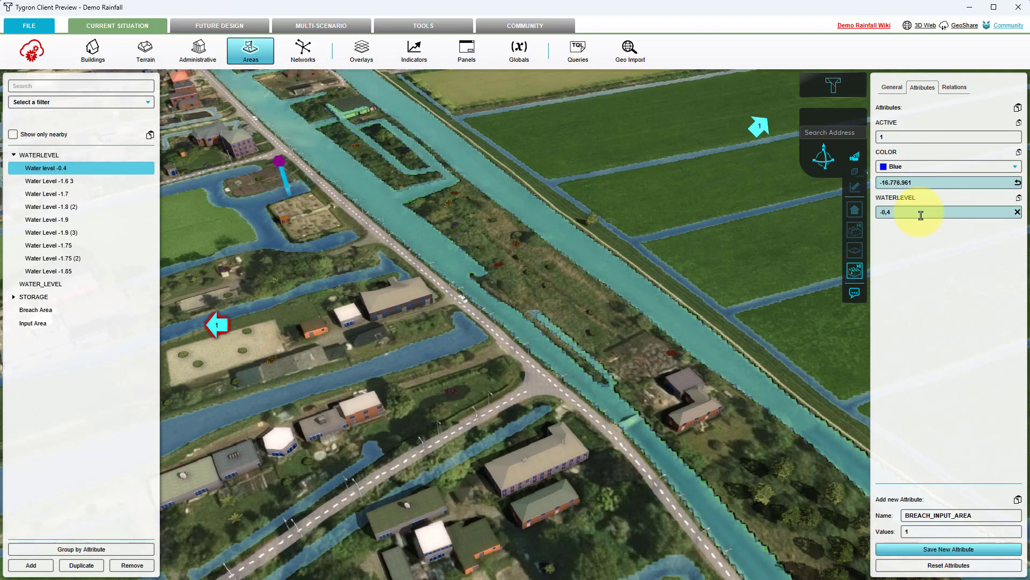
# Run another regular update (under 1 hour) with the canal's water level area included, and close the areas editor.
pyautogui.click(31, 50)
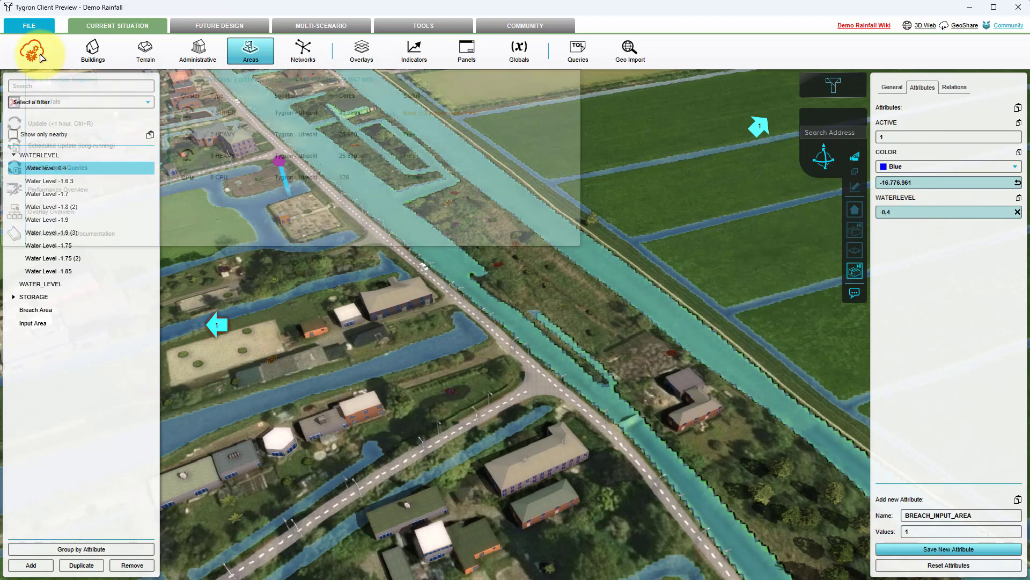
pyautogui.click(43, 126)
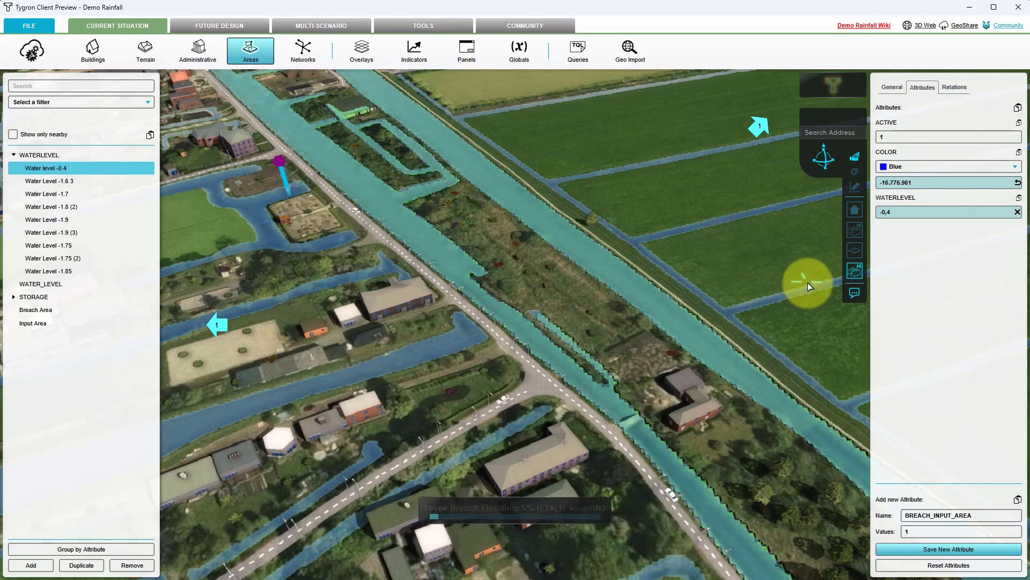
pyautogui.click(251, 59)
pyautogui.click(252, 60)
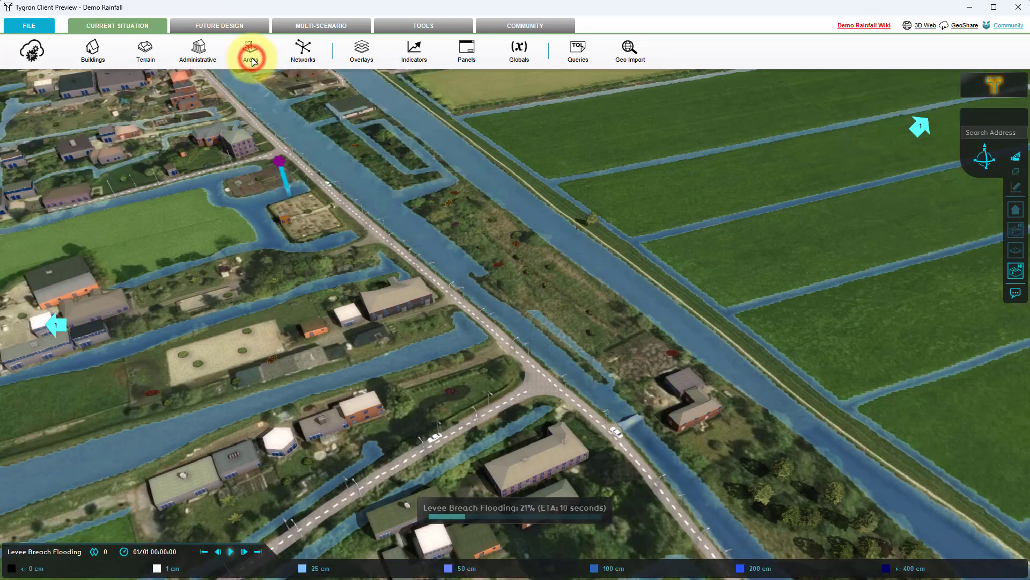
# Show the Base Typology (Flooding) overlay under Levee Breach Flooding and inspect the cell data of the breach input area in the canal.
pyautogui.click(362, 51)
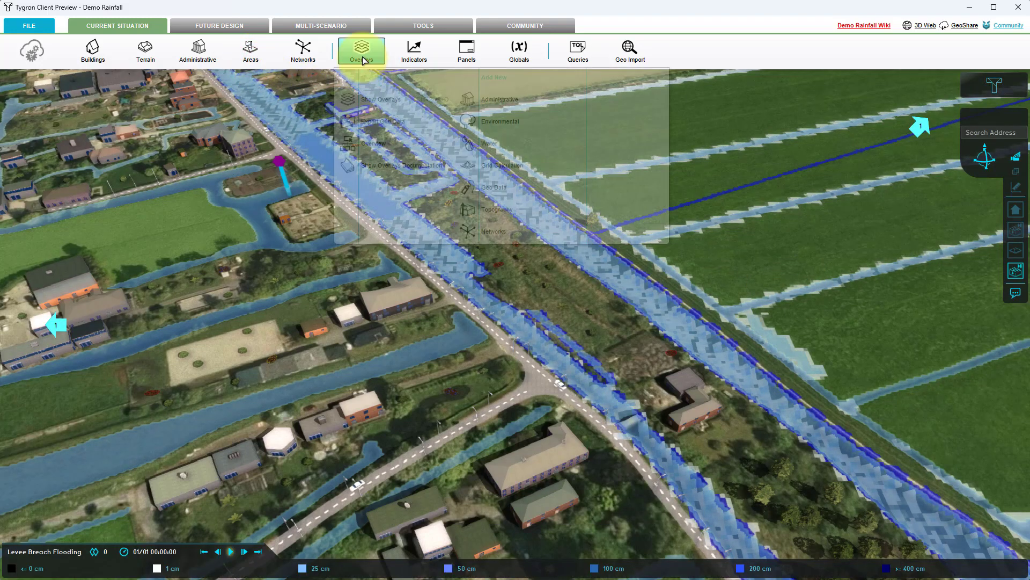
pyautogui.click(194, 118)
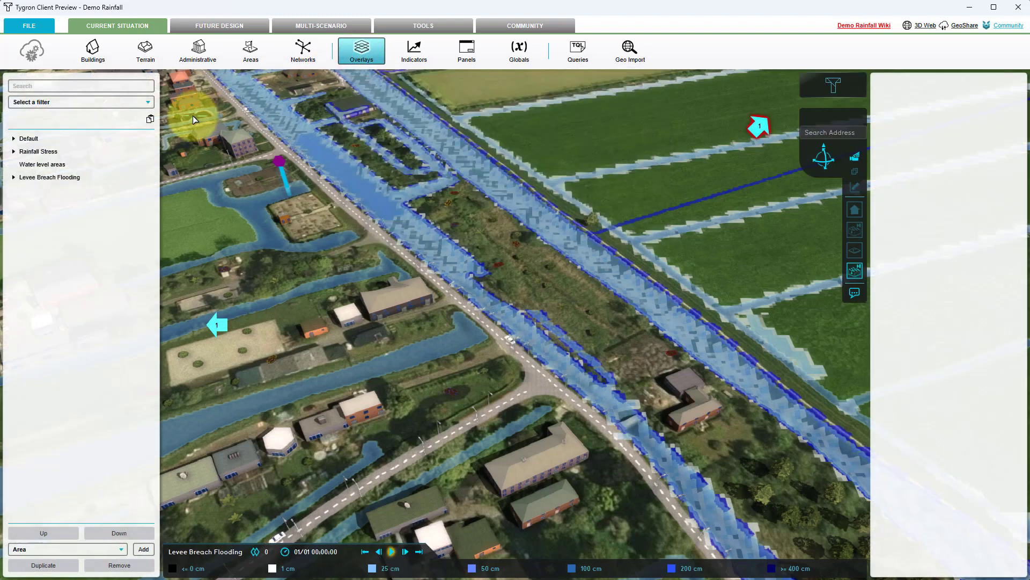
pyautogui.click(15, 179)
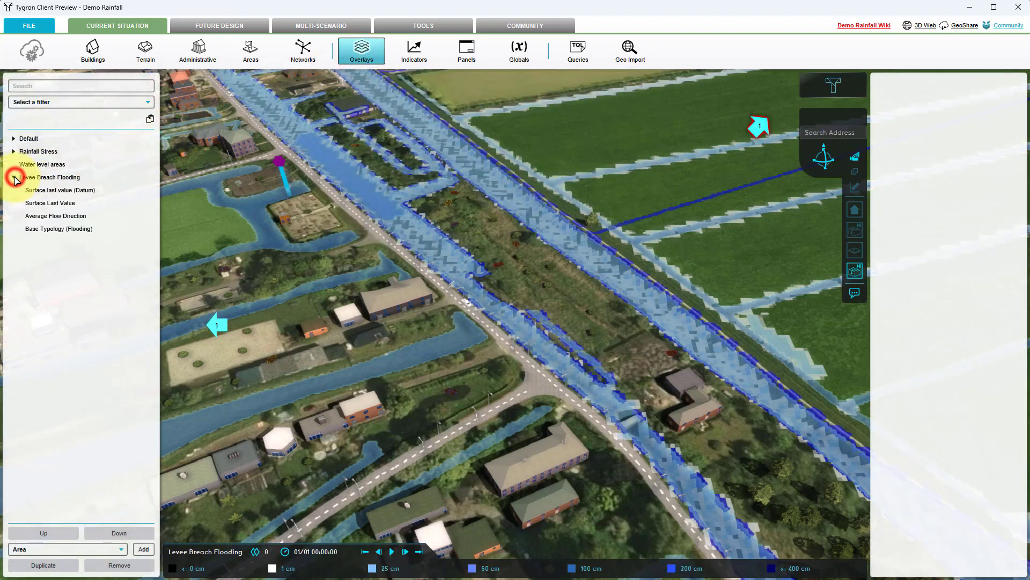
pyautogui.click(31, 229)
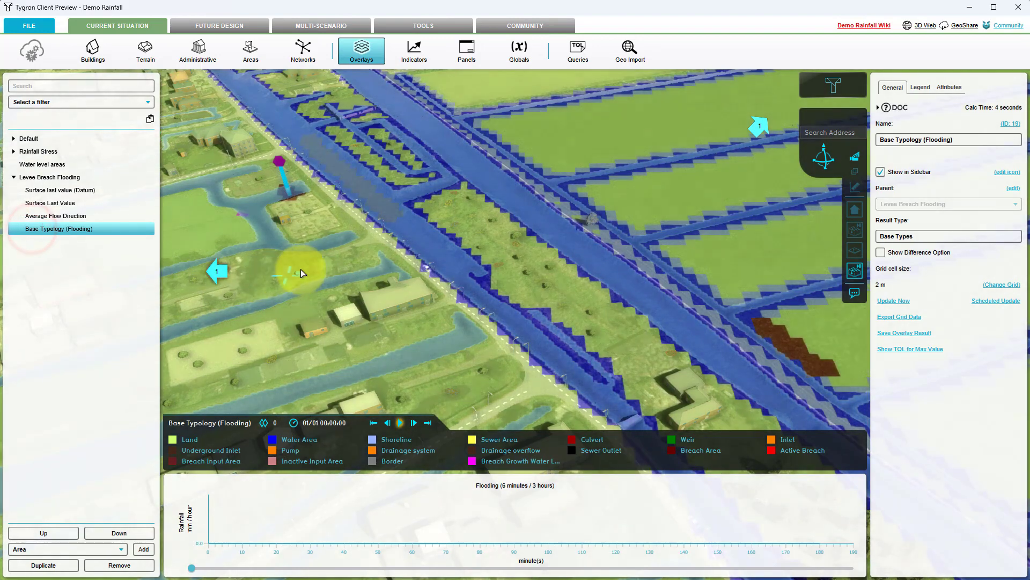
pyautogui.moveTo(317, 266); pyautogui.dragTo(543, 341)
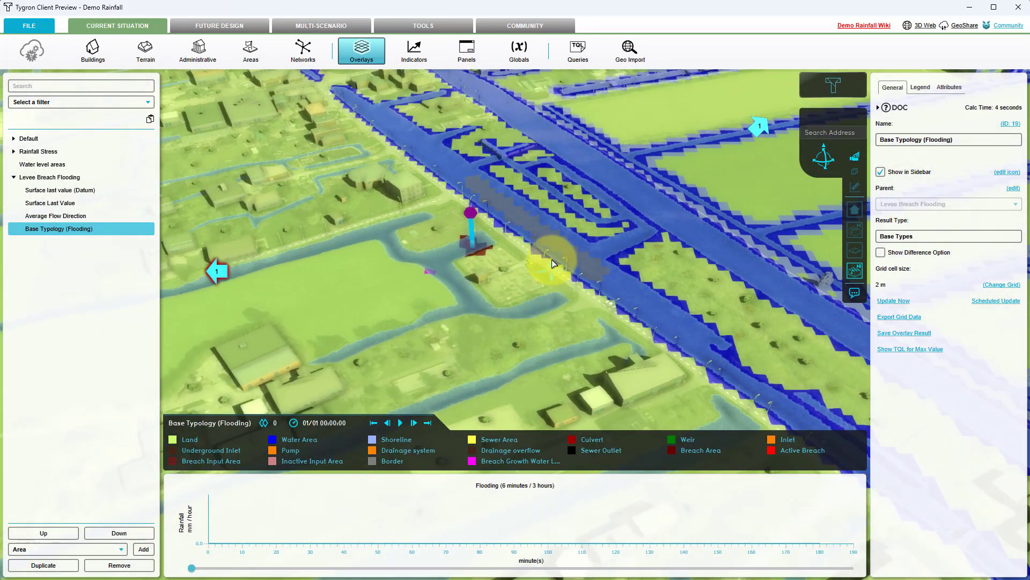
pyautogui.click(559, 242)
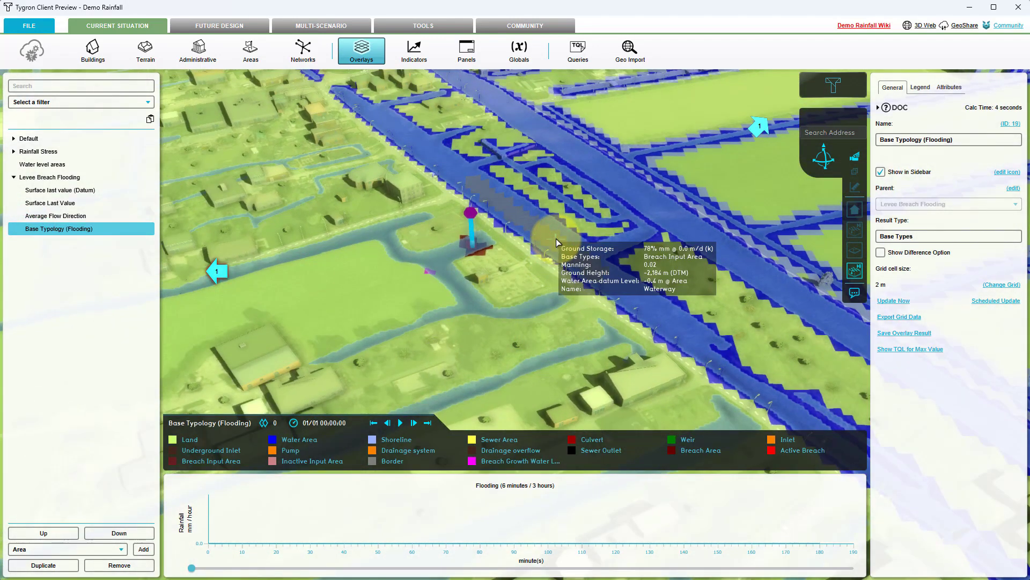
# Select the Levee Breach Flooding overlay and play its animation to examine how water spreads from the breach.
pyautogui.click(400, 422)
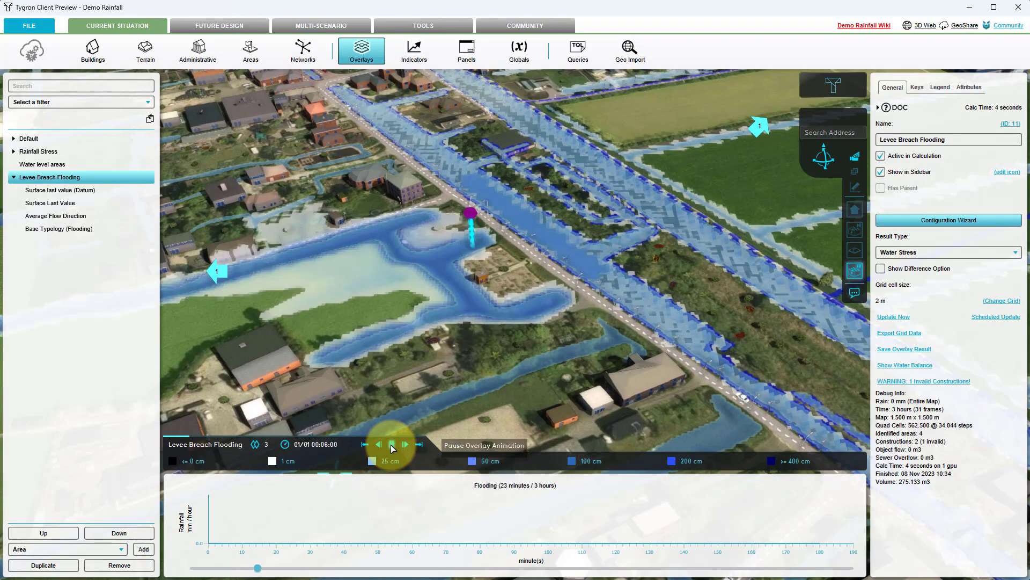